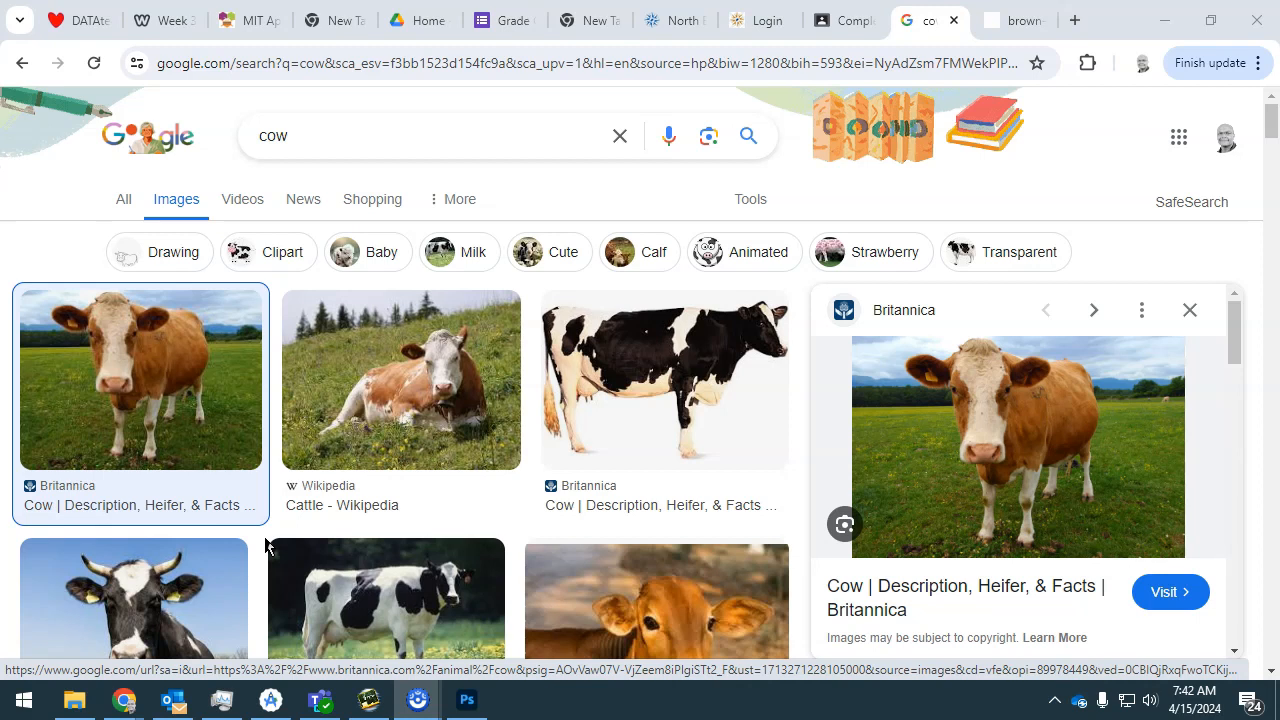
Open the full-size Britannica brown cow image from the search results in a new browser tab and switch to it.
right_click(1018, 480)
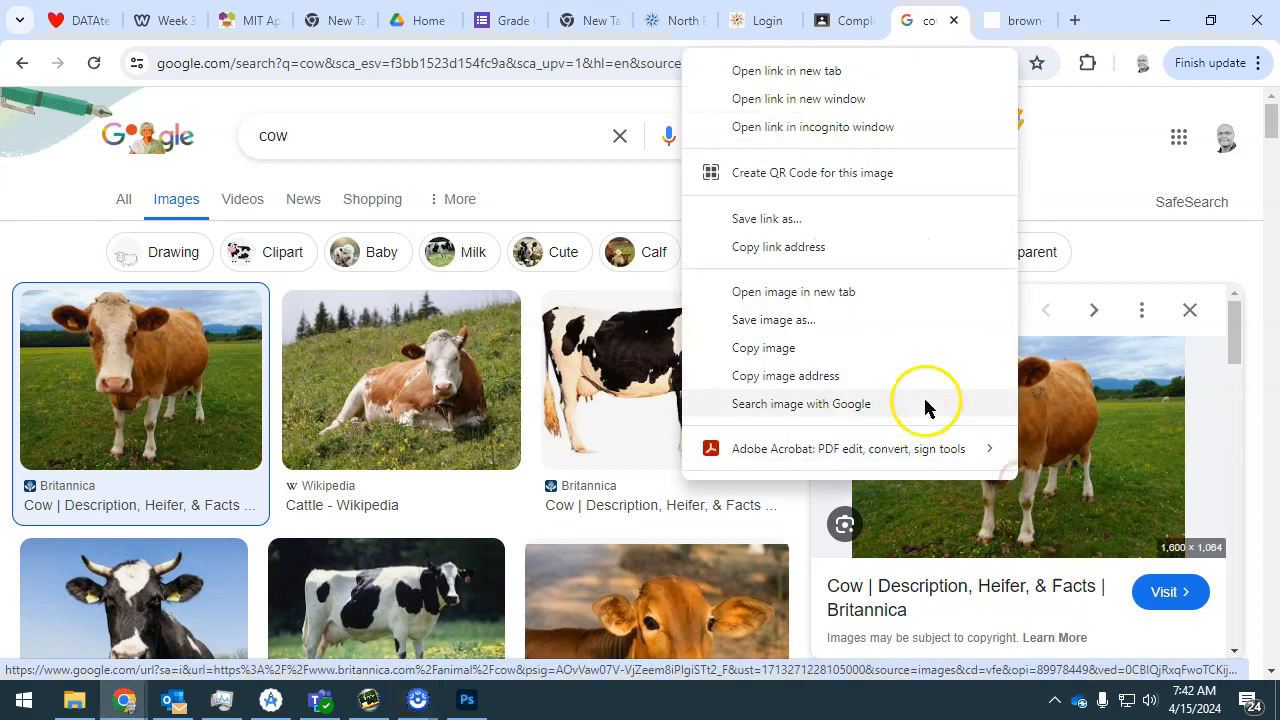
click(870, 291)
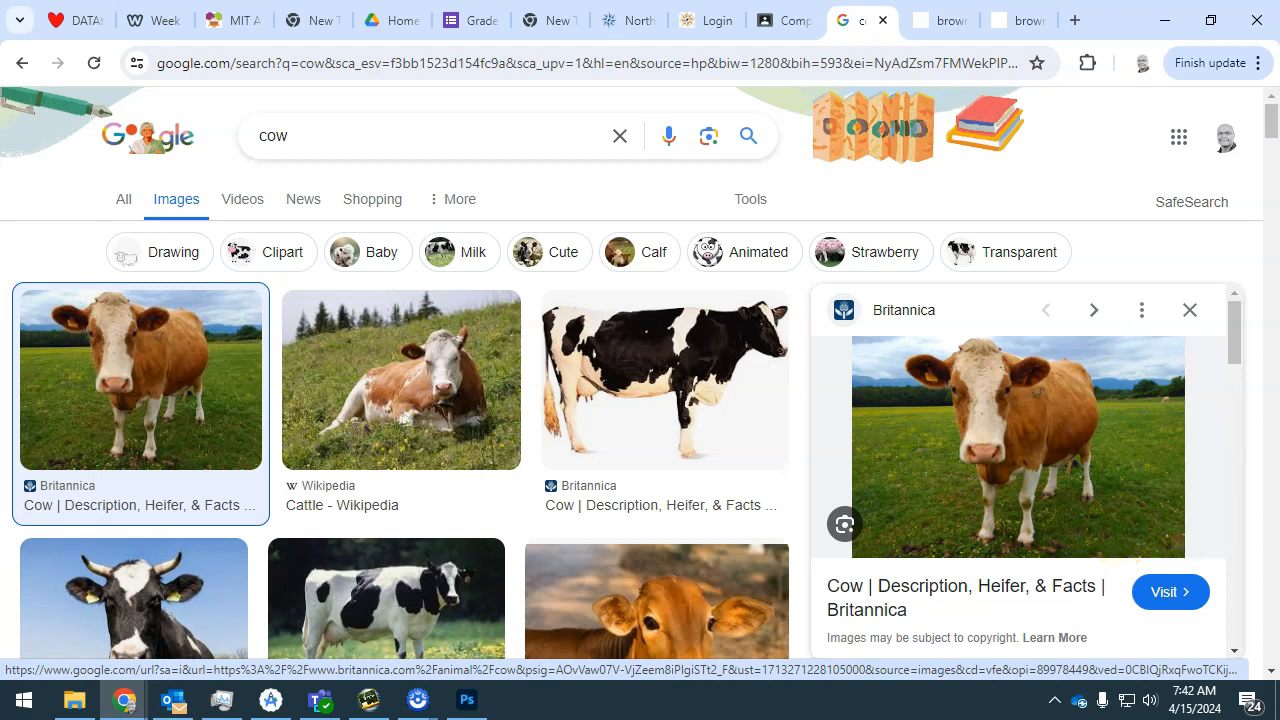
click(933, 20)
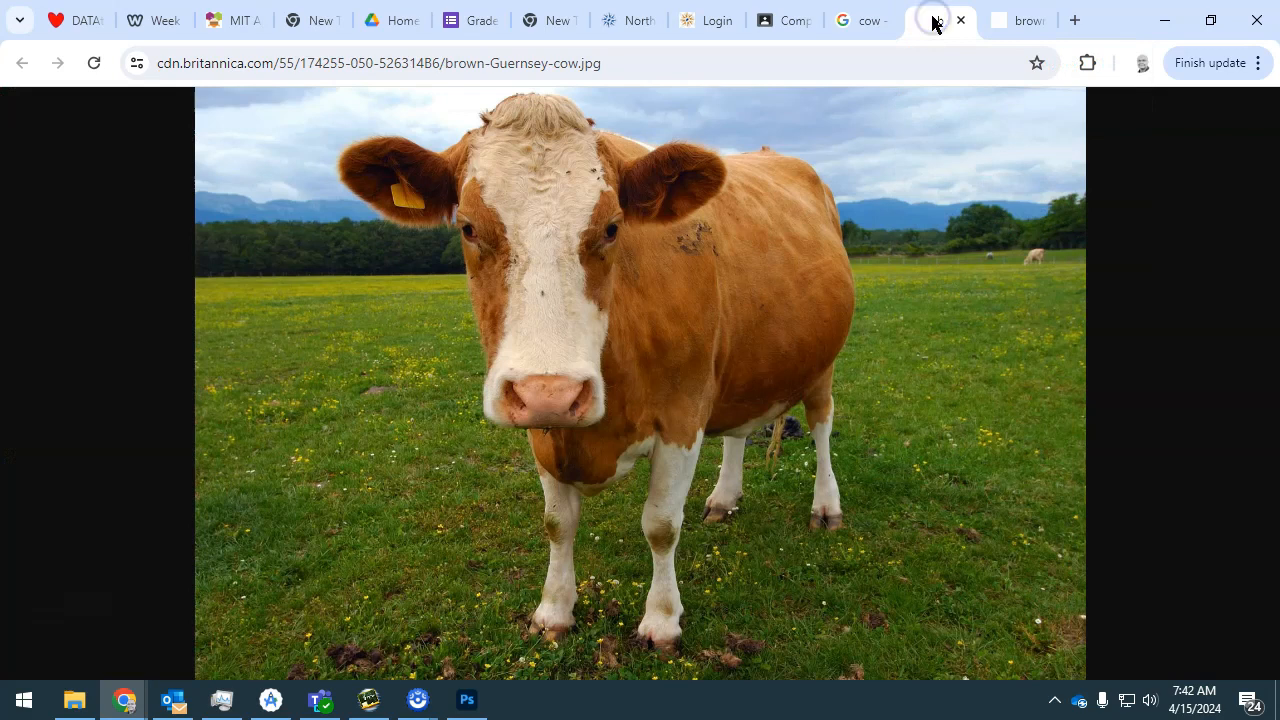
Save the cow image as cow_Guernsey in the 240401 App Inventor Project Folder.
right_click(598, 346)
click(647, 392)
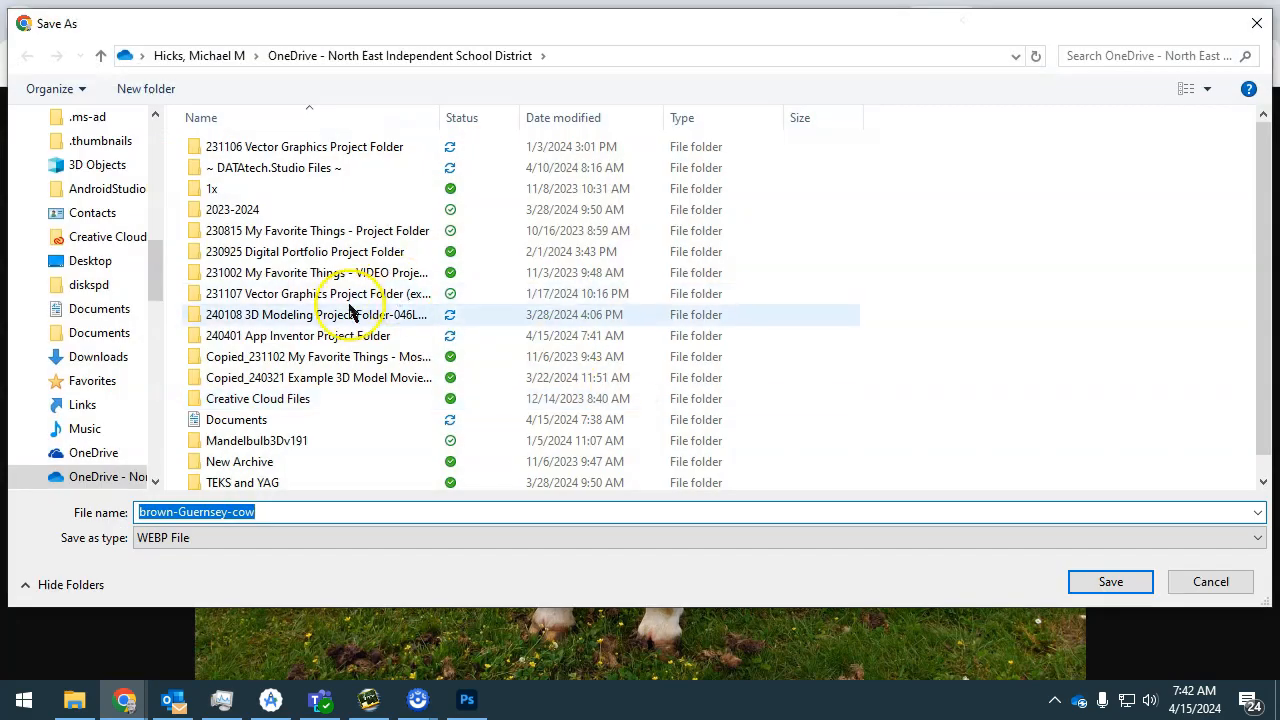
double_click(305, 337)
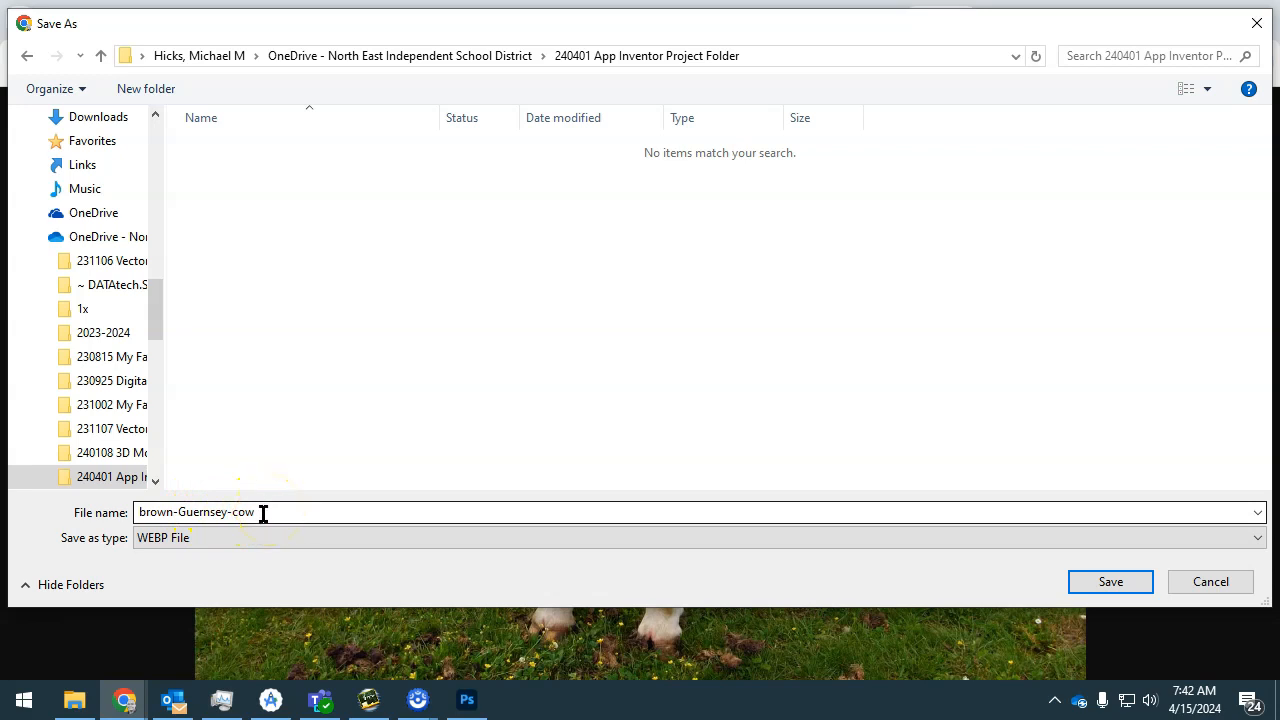
mouse_move(181, 512)
mouse_down()
mouse_move(129, 517)
mouse_move(178, 516)
mouse_move(160, 517)
mouse_up()
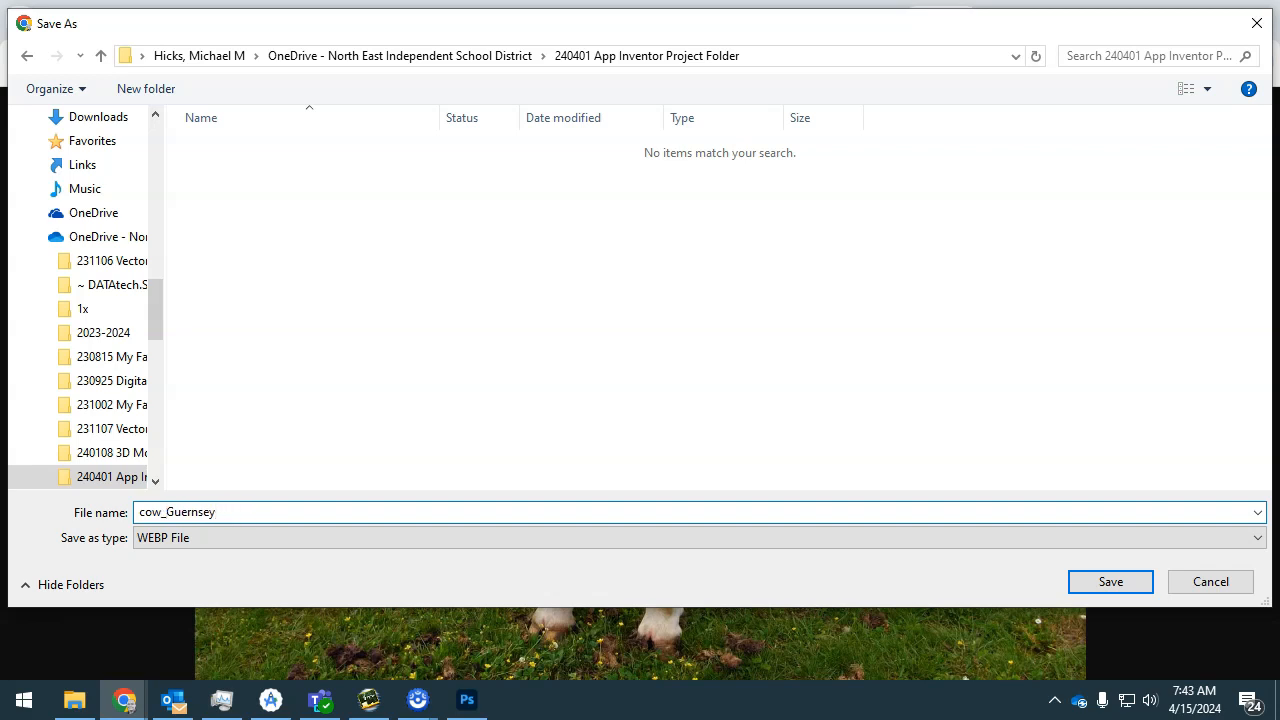
click(1103, 584)
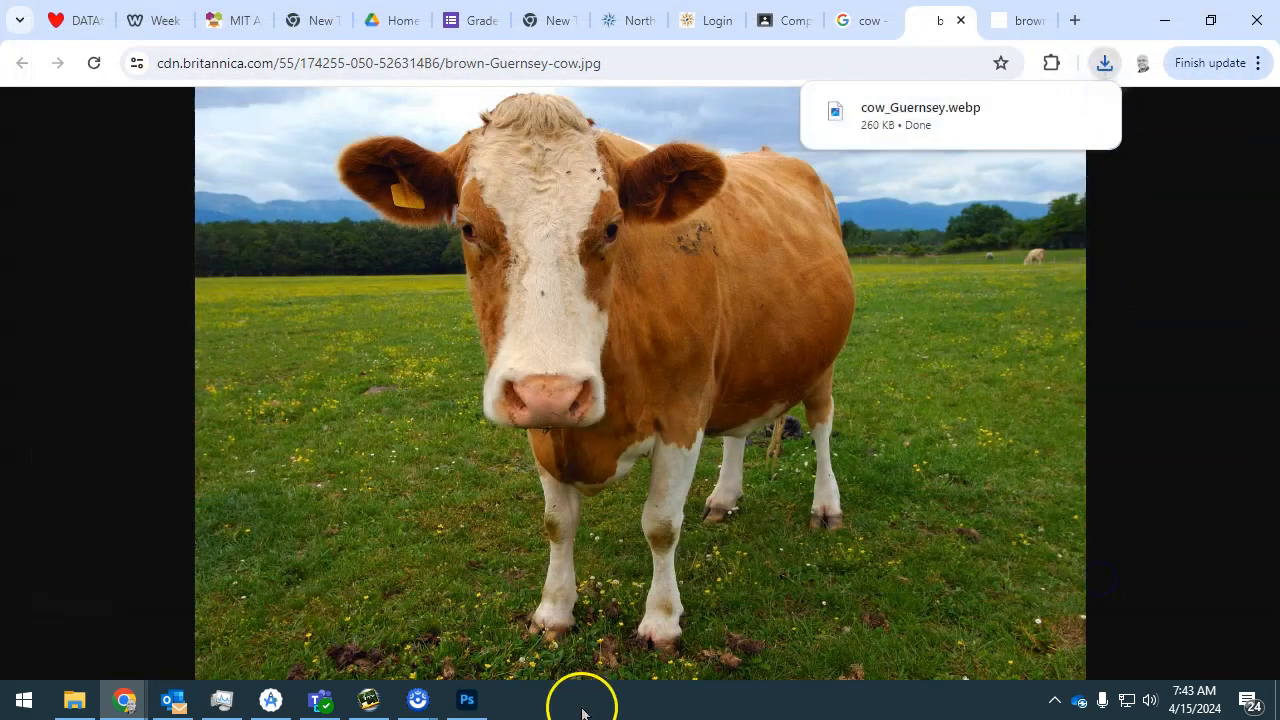
Show the downloaded cow_Guernsey.webp in its folder and open it in Photoshop.
click(1049, 113)
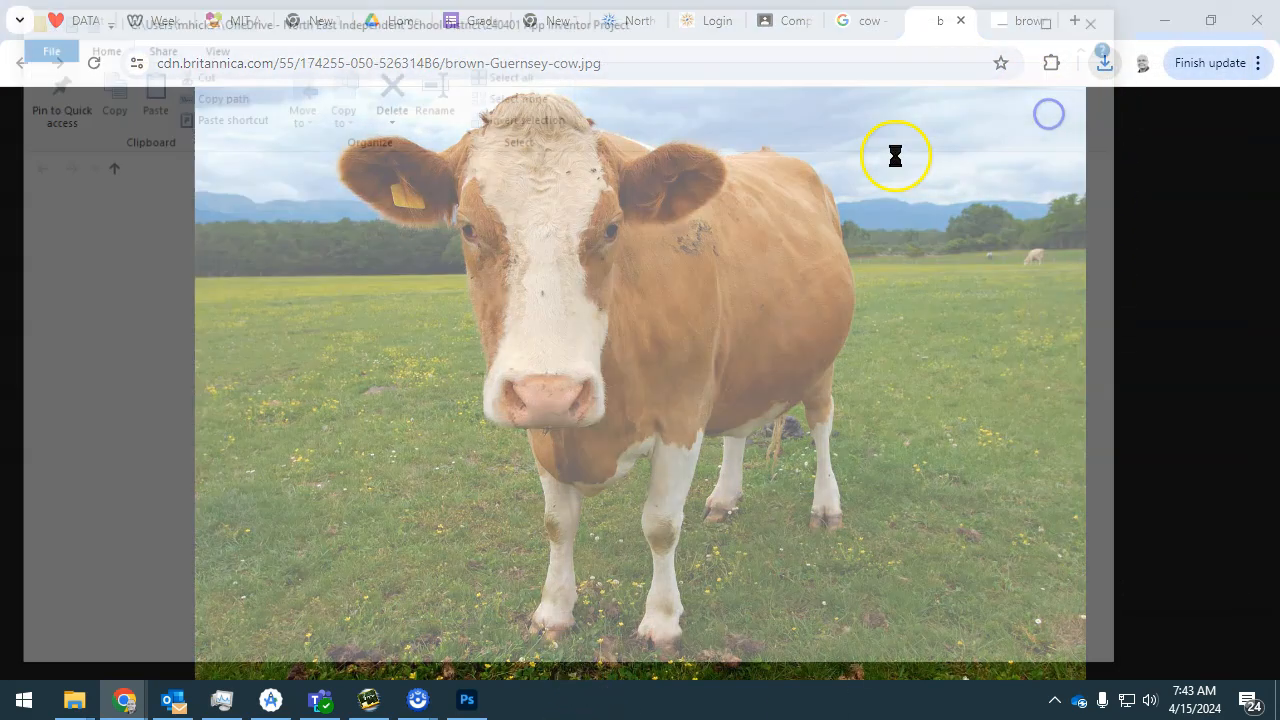
right_click(337, 226)
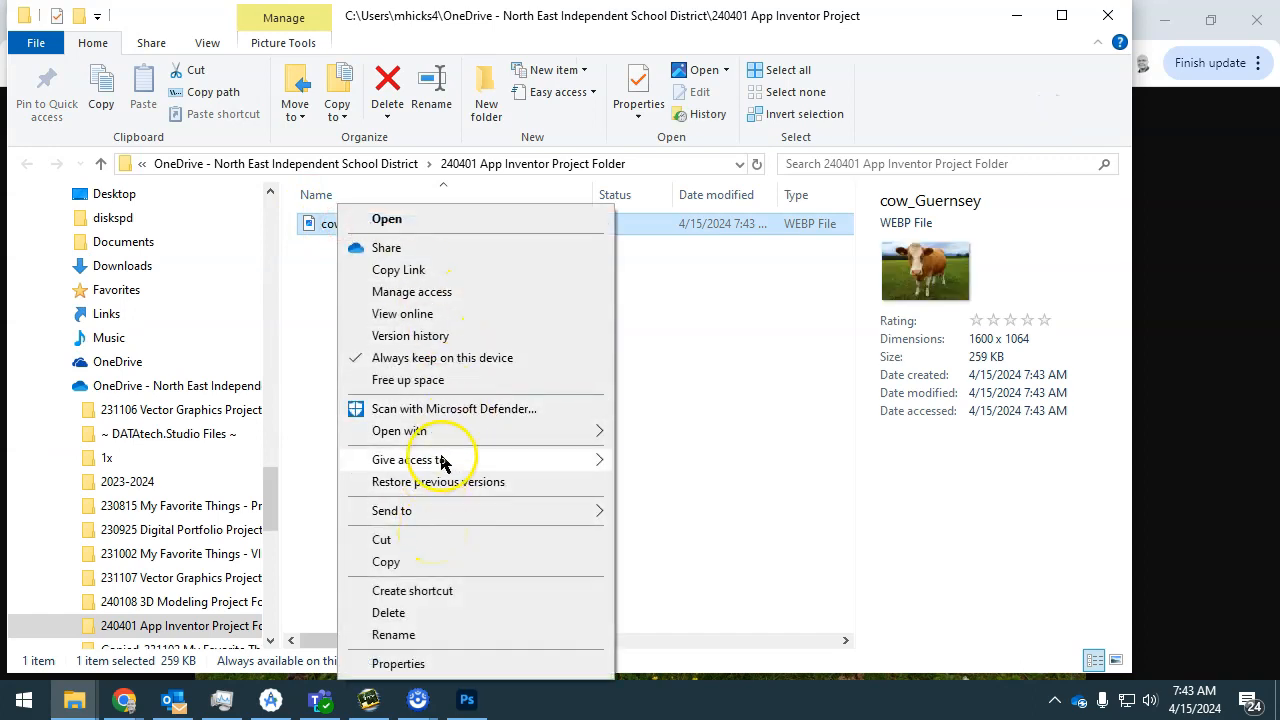
mouse_move(452, 437)
click(680, 433)
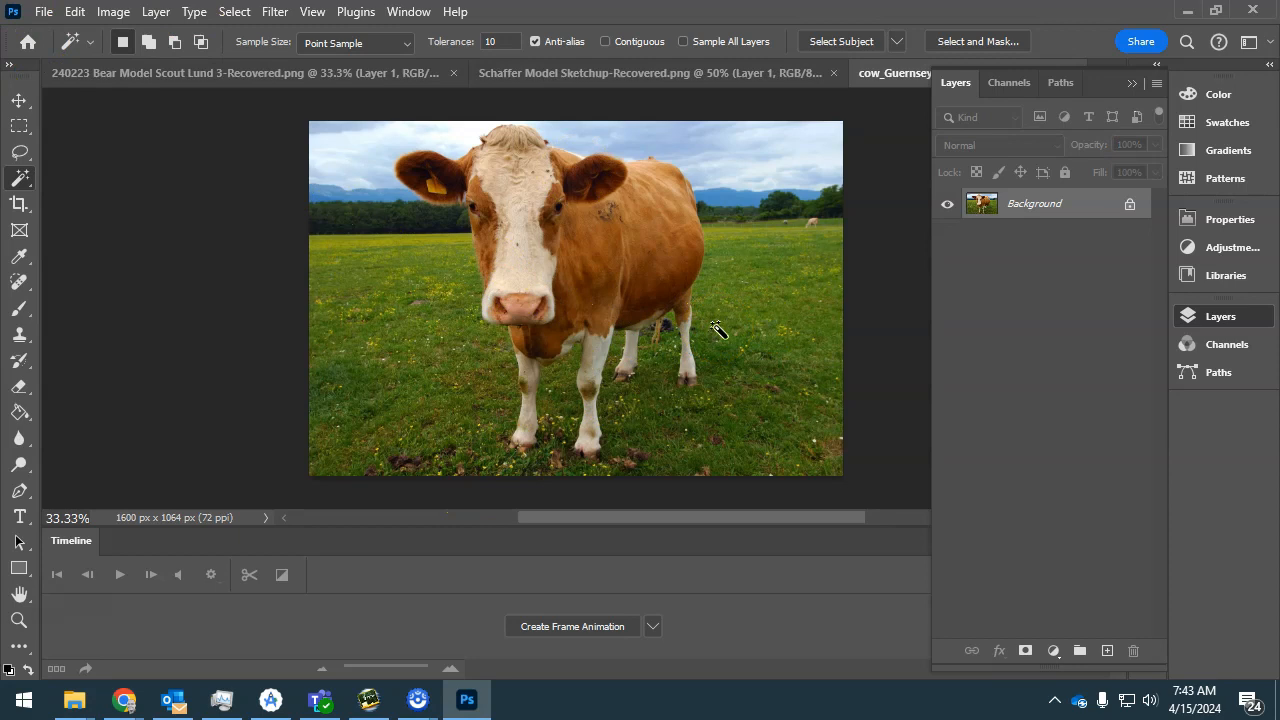
Crop the photo with a 1 : 1 (Square) ratio to about 845 x 845 px around the cow's head and upper body.
click(18, 206)
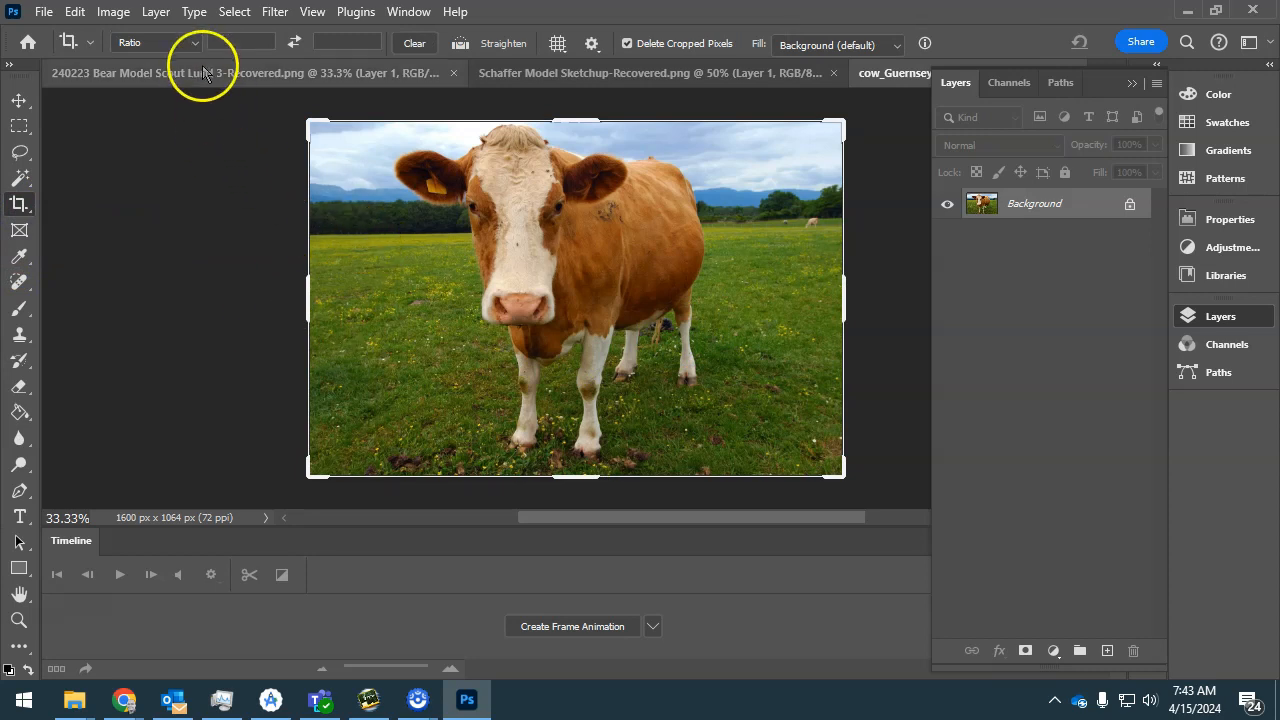
click(194, 44)
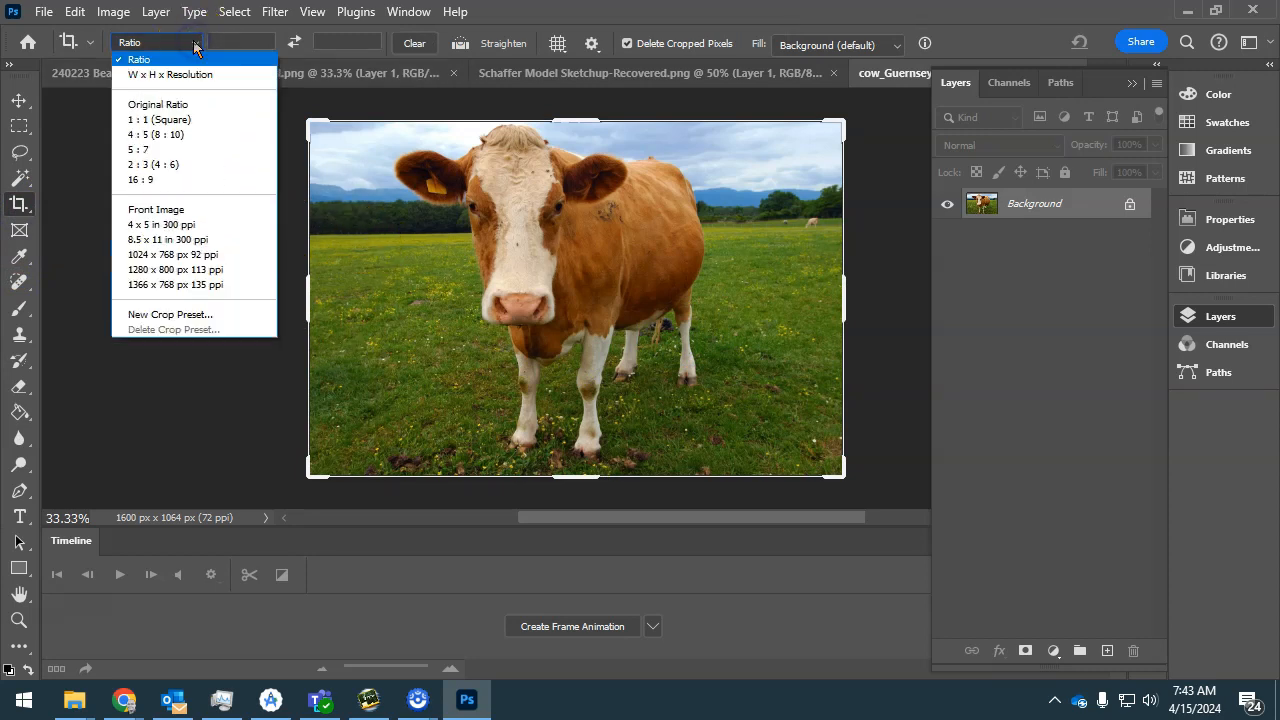
click(175, 119)
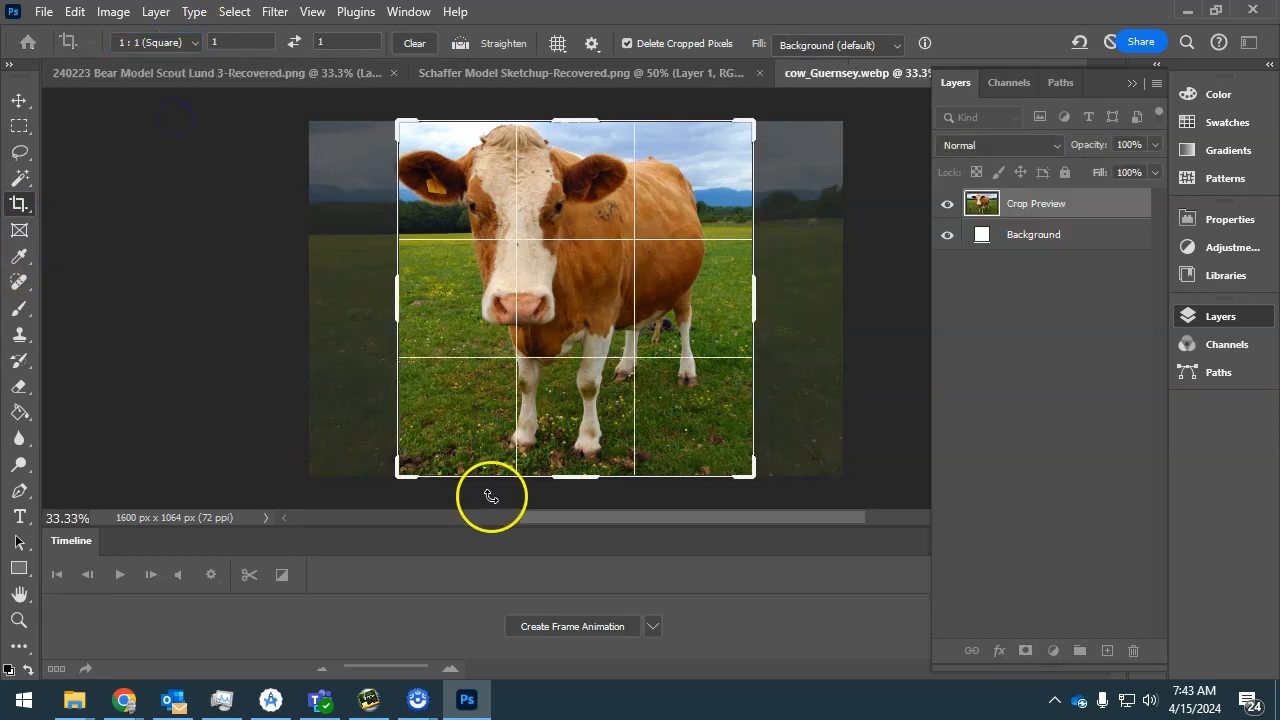
drag(573, 312, 591, 290)
drag(754, 474, 731, 433)
drag(671, 403, 718, 443)
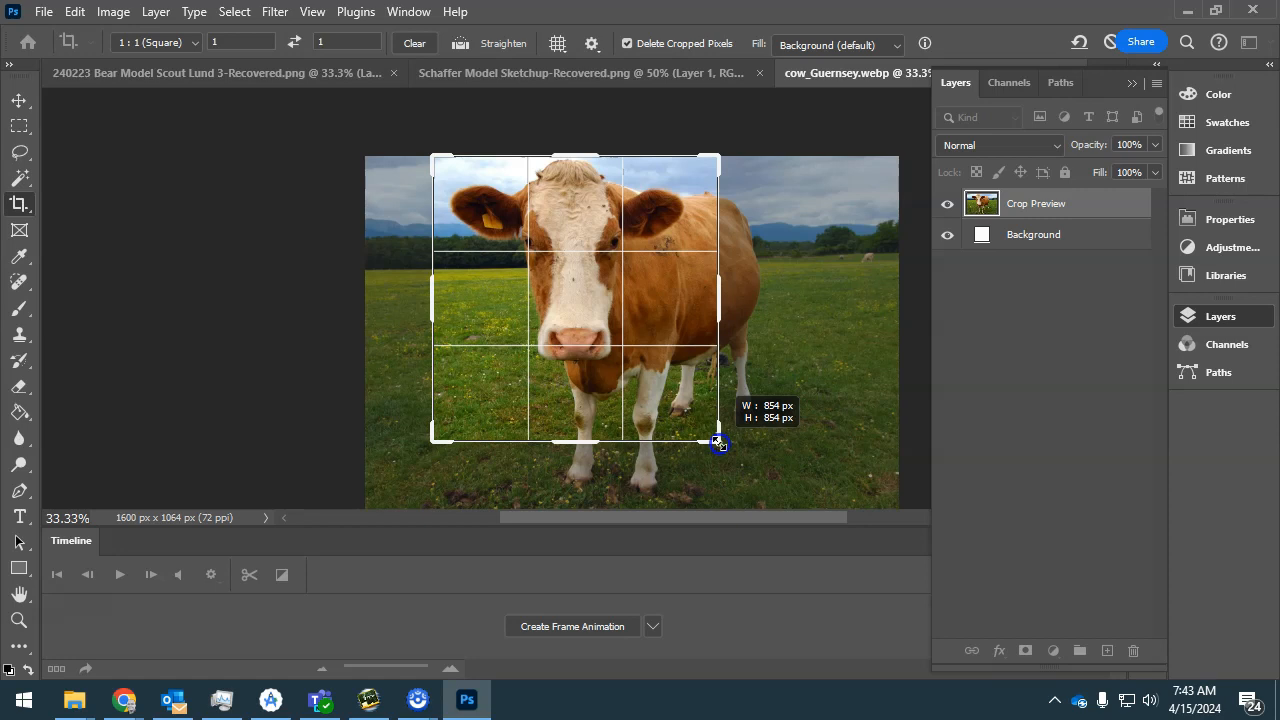
drag(718, 443, 716, 441)
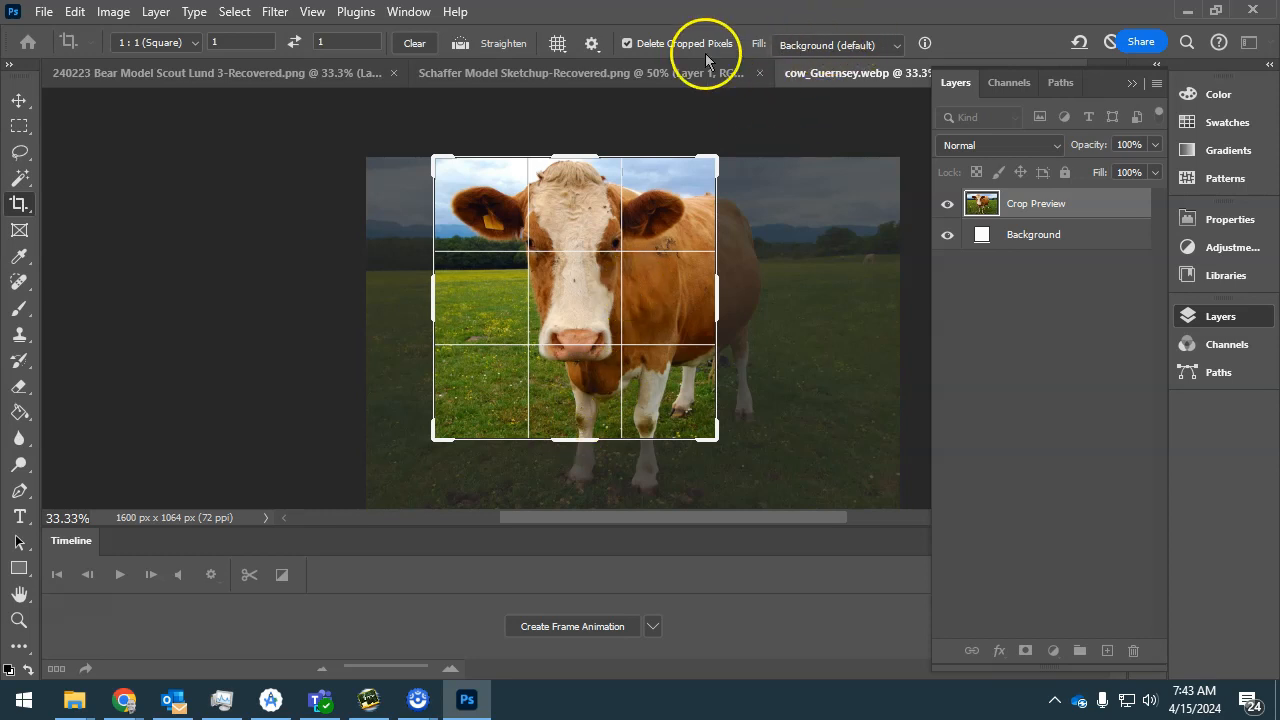
double_click(618, 258)
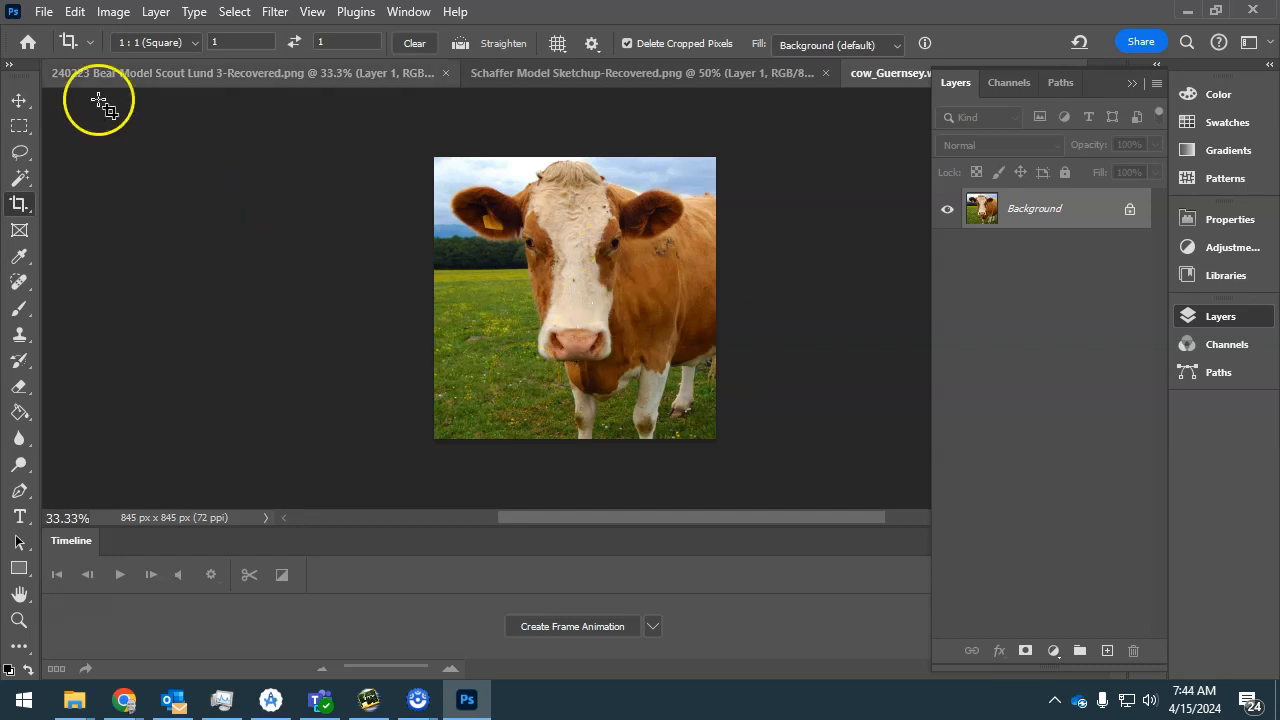
Add a Levels adjustment layer with the white input level at 222 and the midtones at 1.13.
click(155, 12)
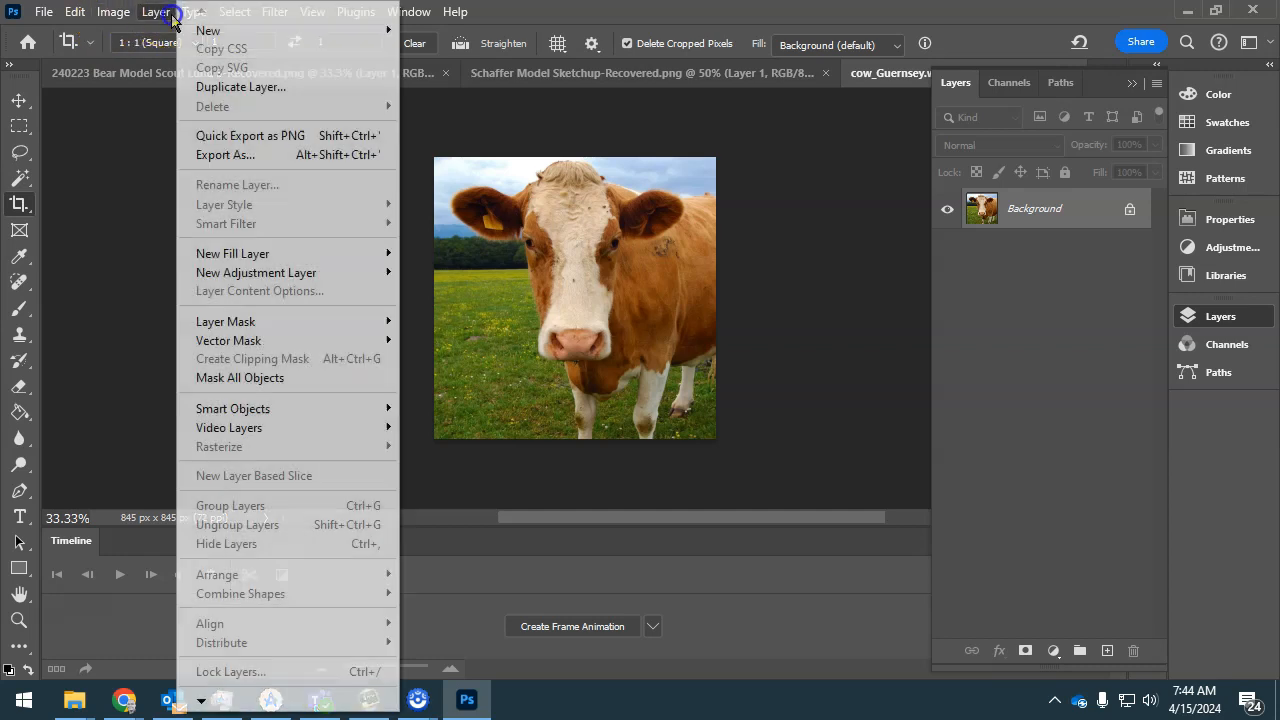
mouse_move(290, 272)
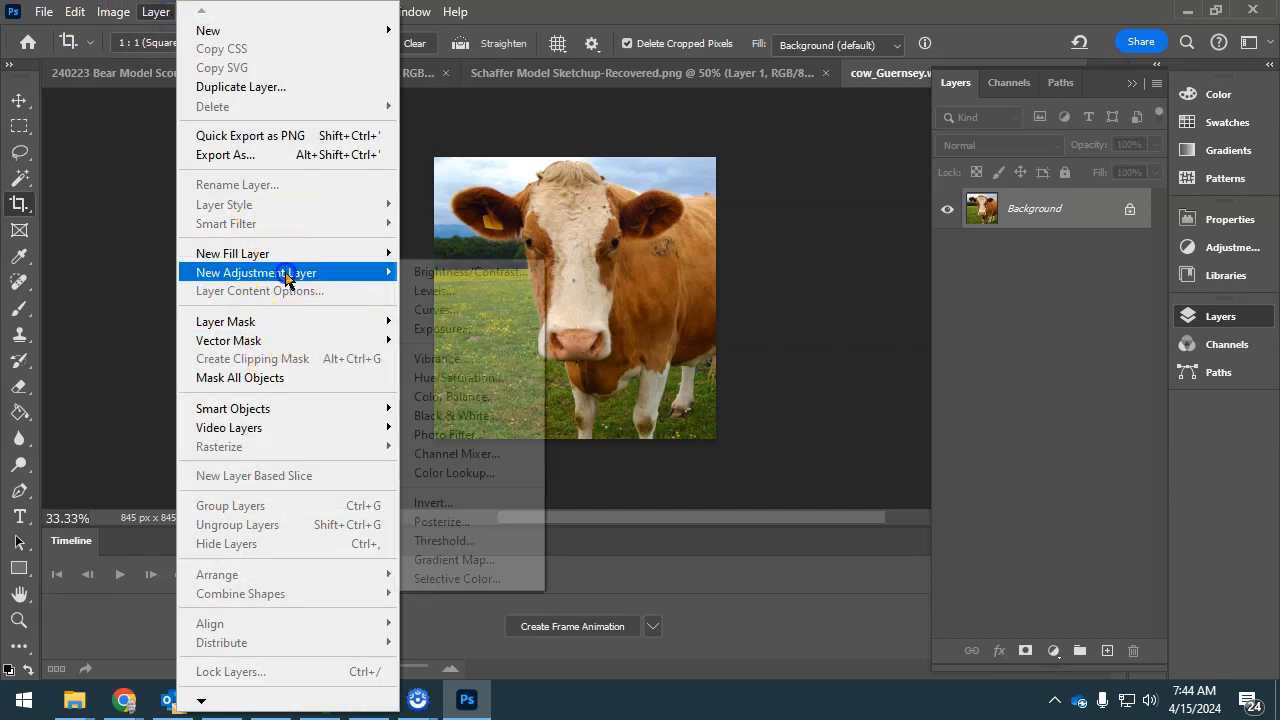
click(430, 289)
click(572, 382)
drag(1139, 421, 1112, 423)
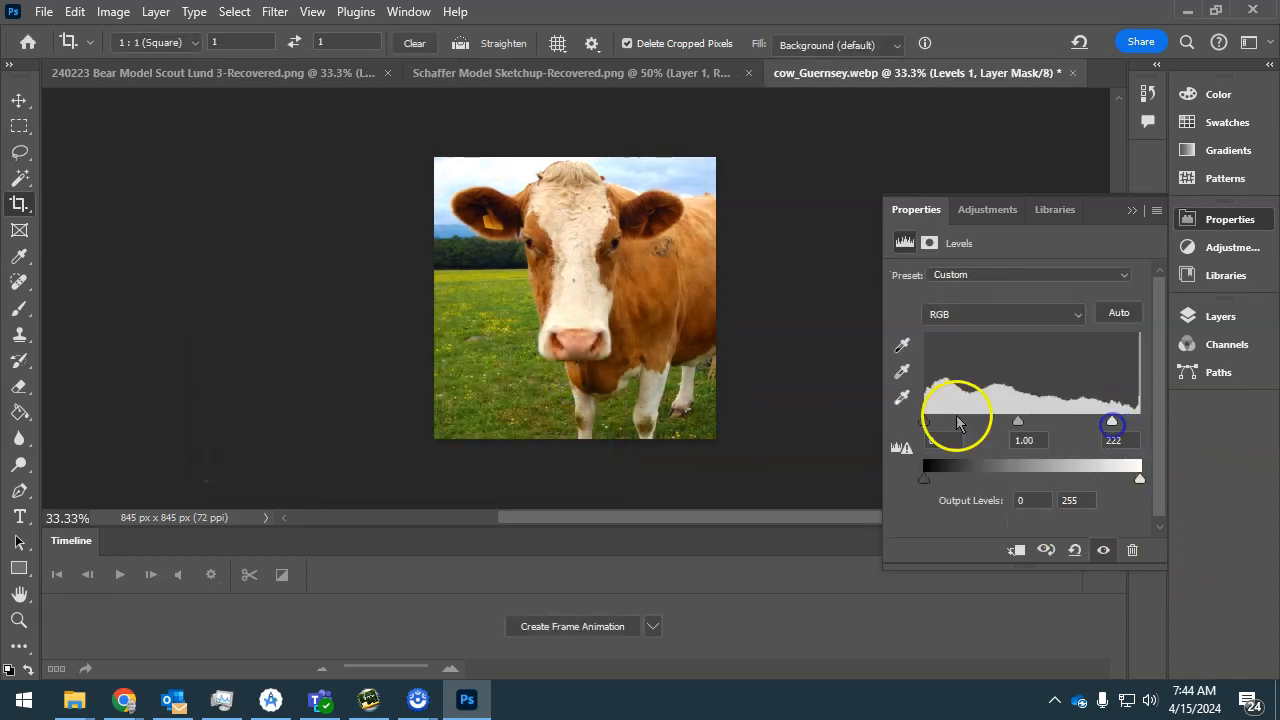
drag(924, 421, 910, 422)
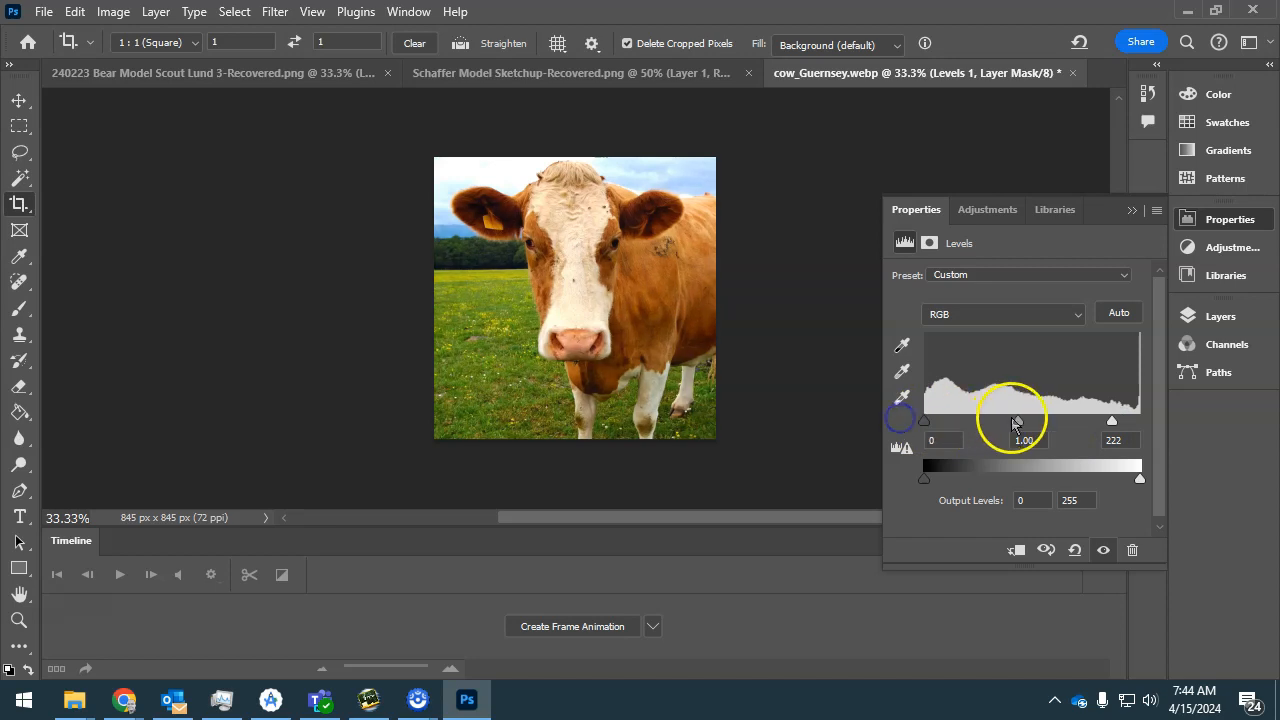
drag(1018, 422, 1008, 424)
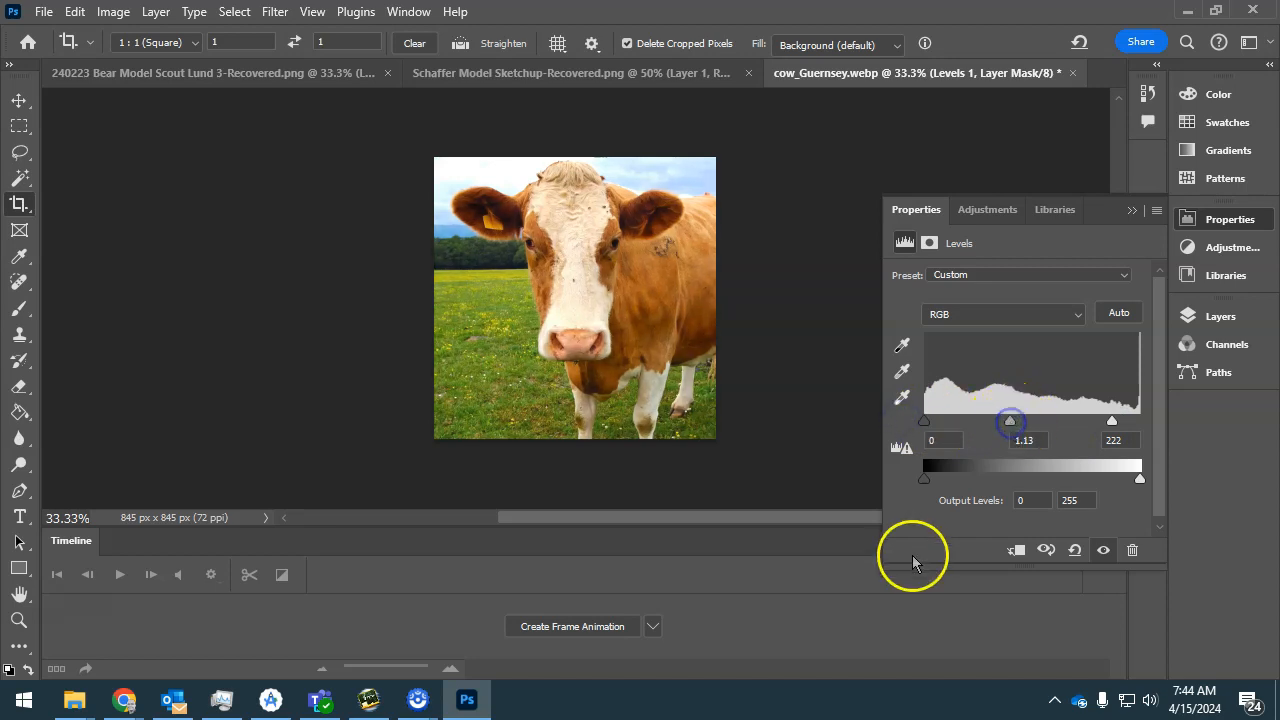
click(1133, 211)
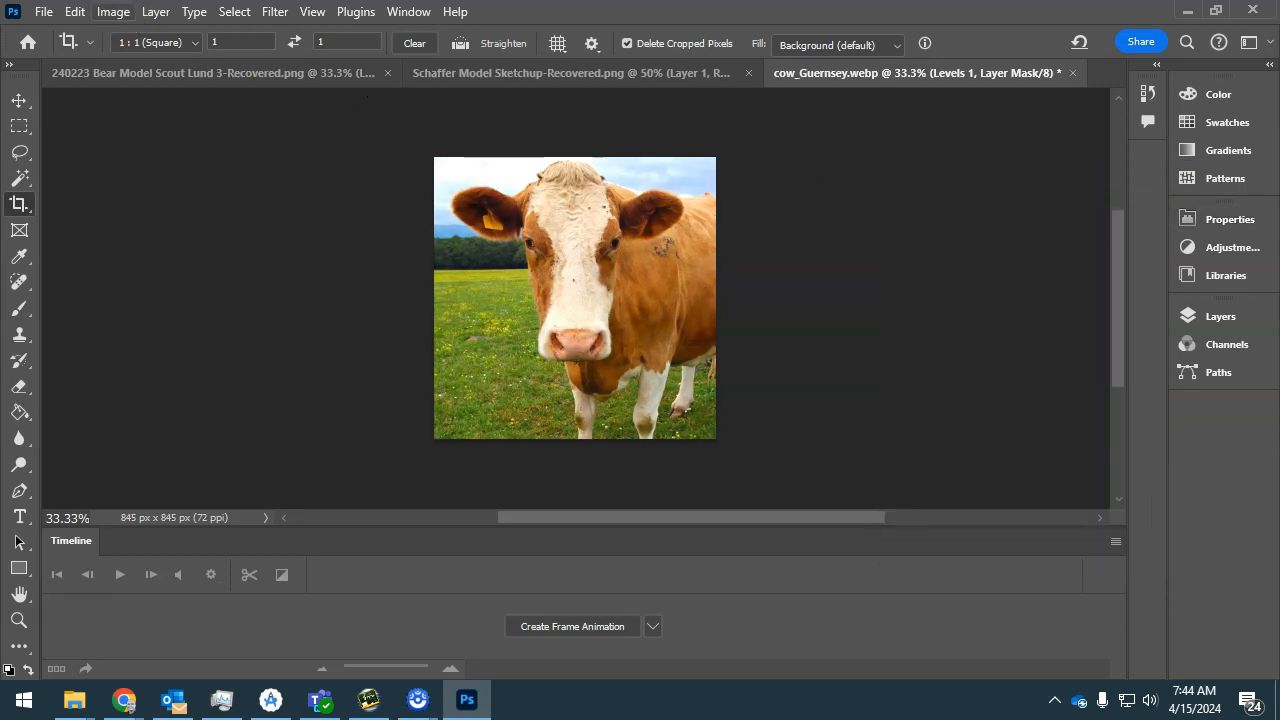
Set up Export As for the image with JPG format and quality 4, and check the preview at 100%.
click(44, 11)
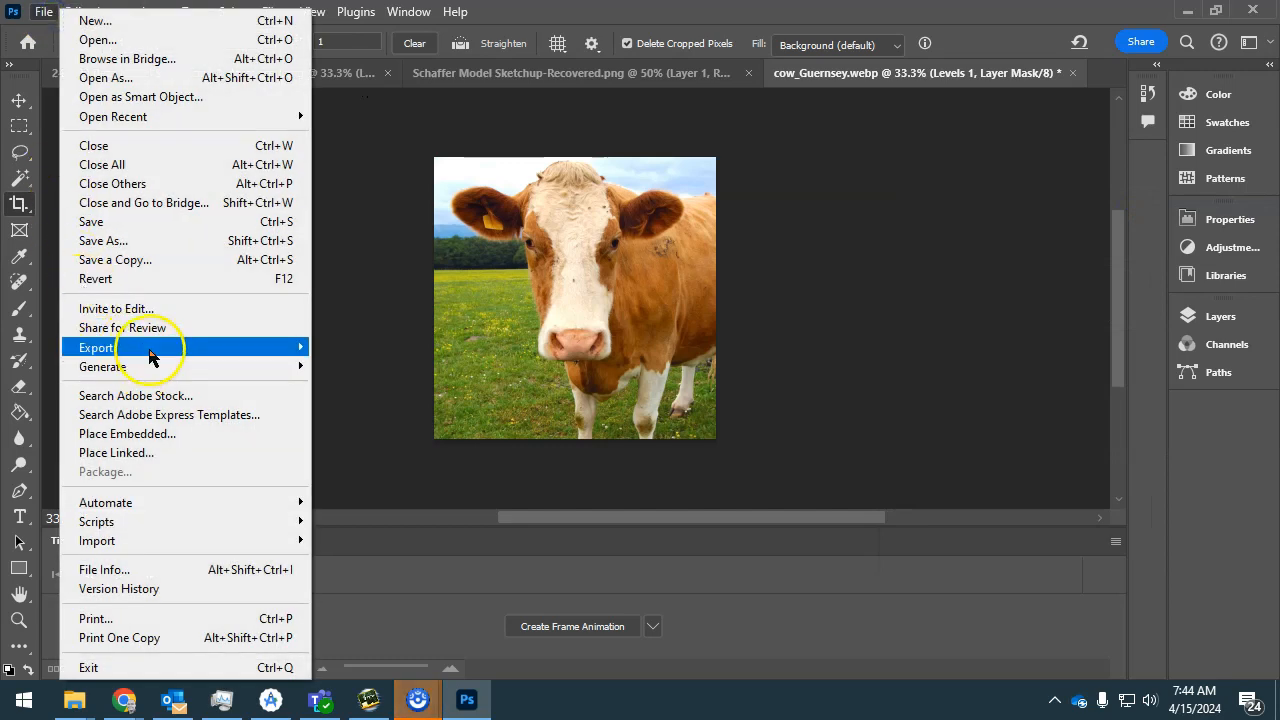
mouse_move(157, 350)
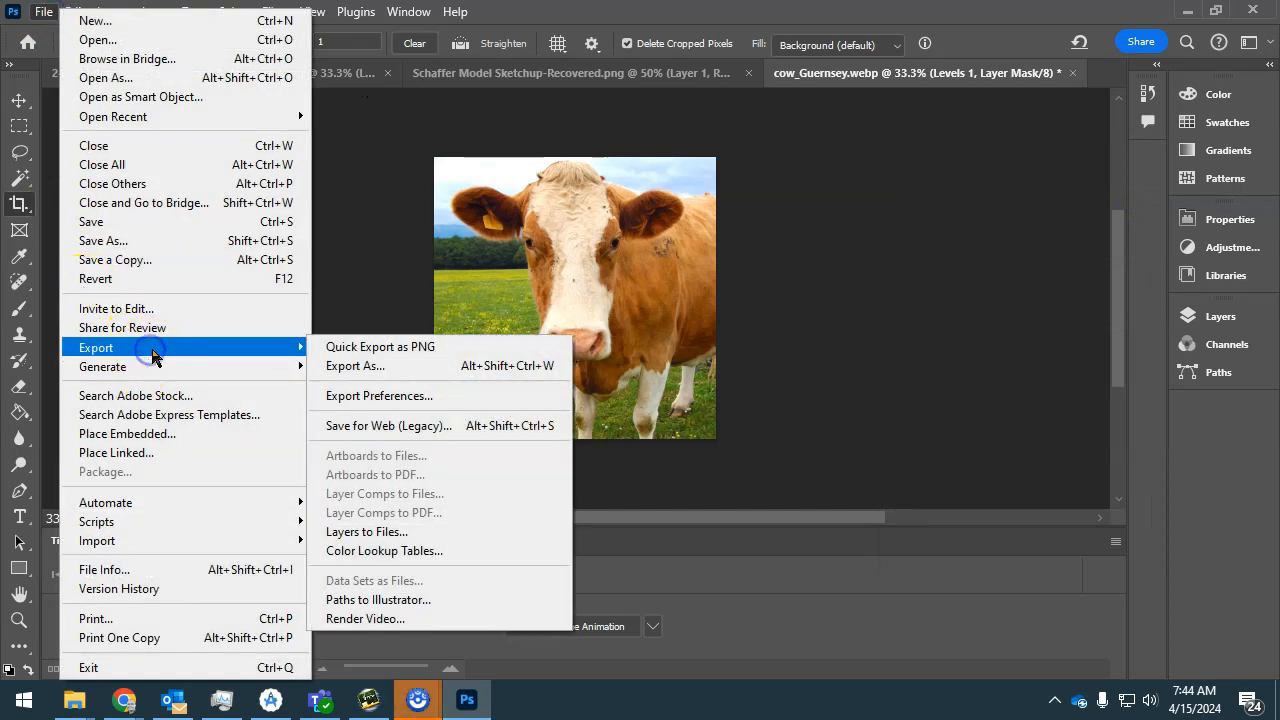
click(381, 368)
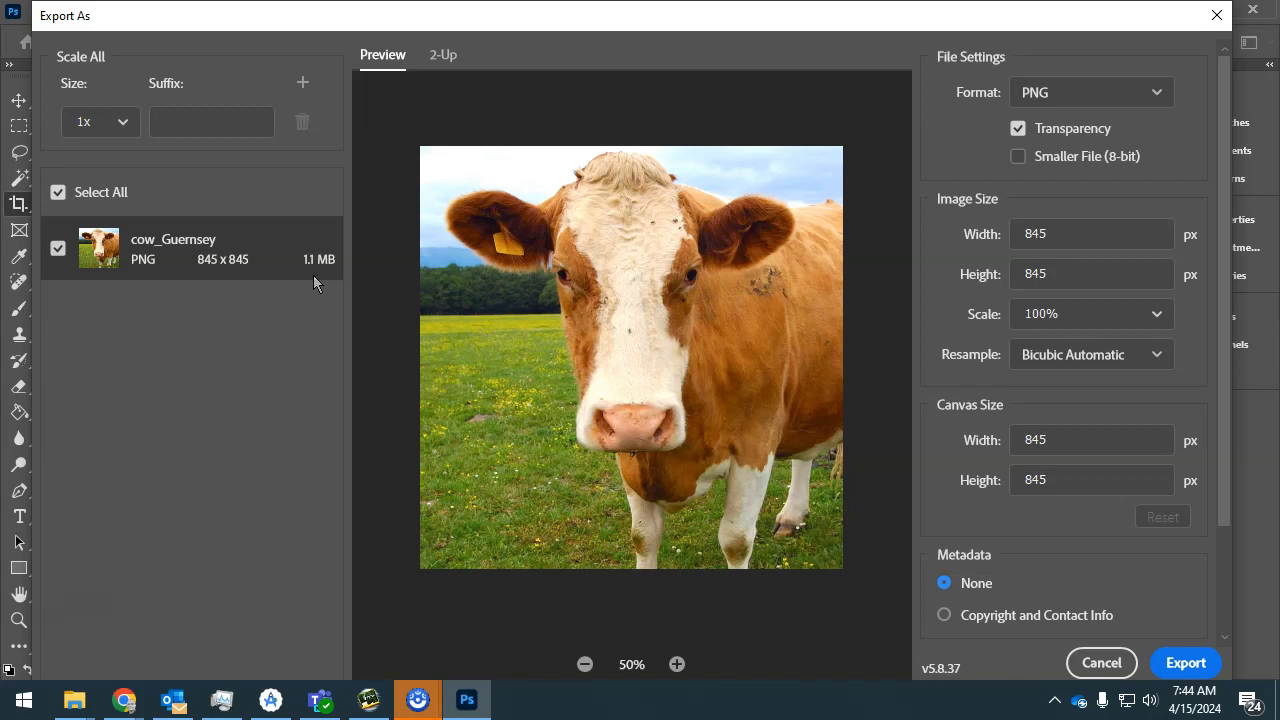
click(1103, 93)
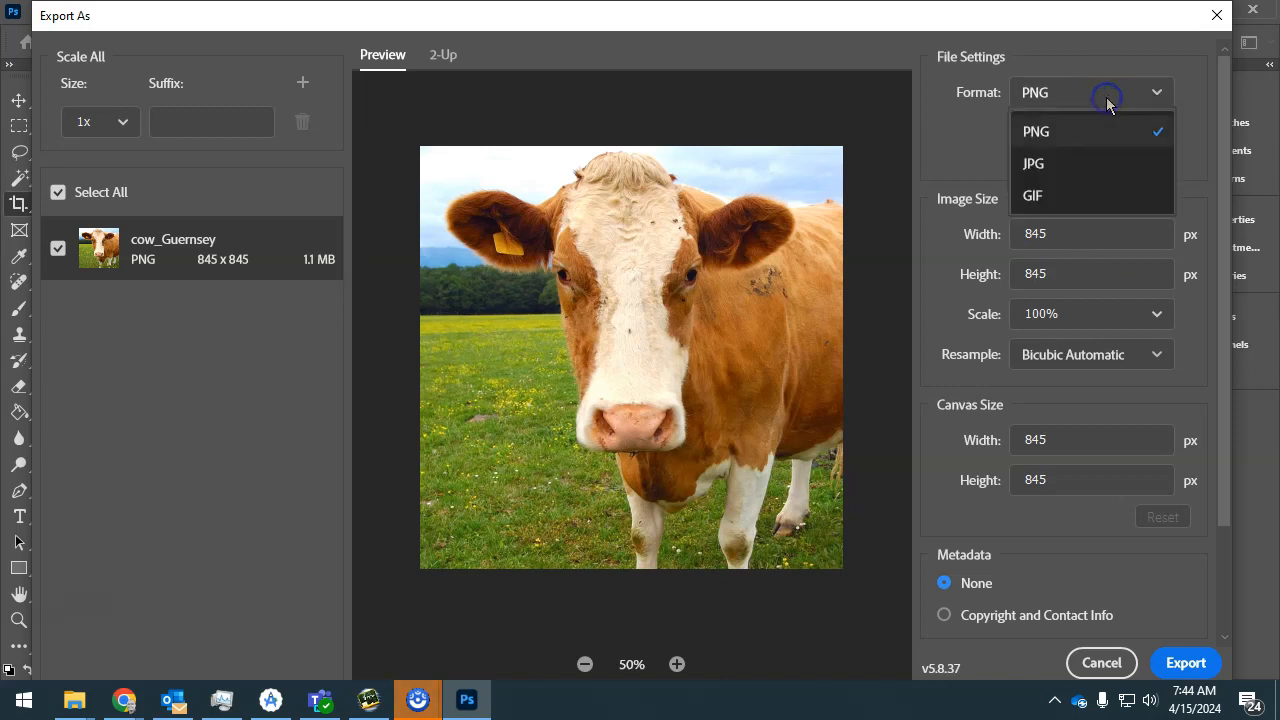
click(1062, 163)
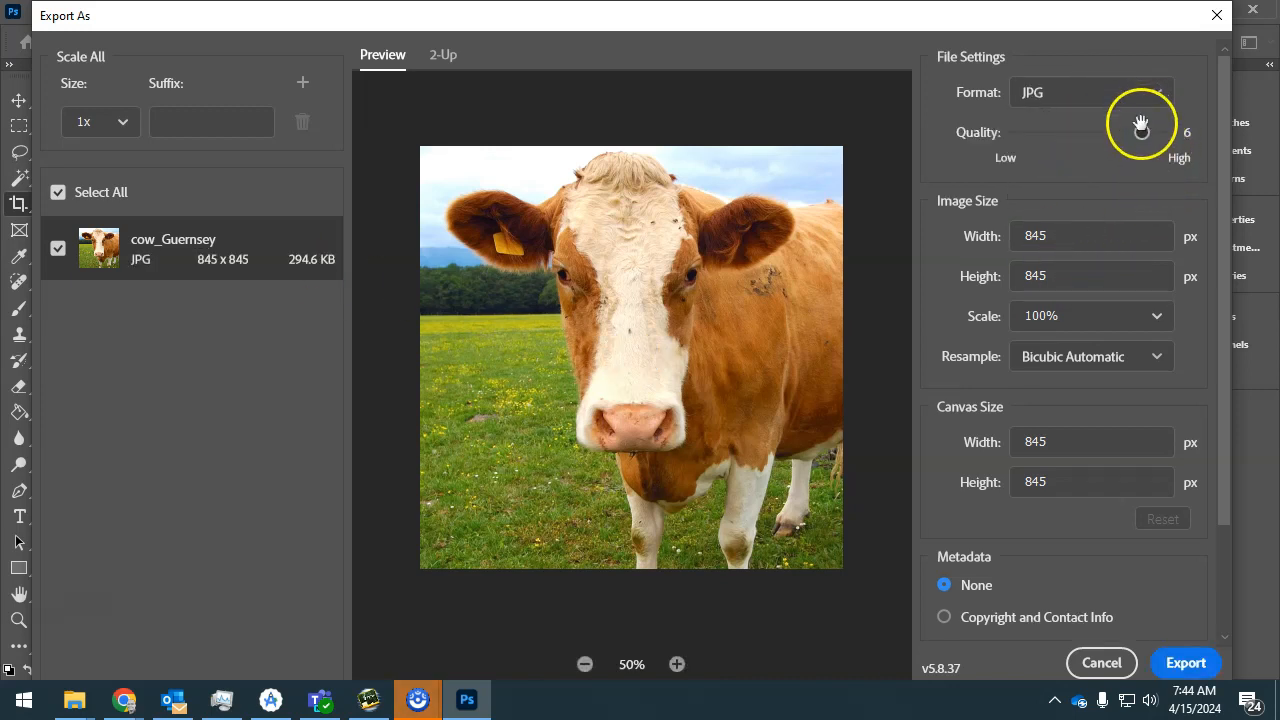
drag(1140, 135, 1117, 139)
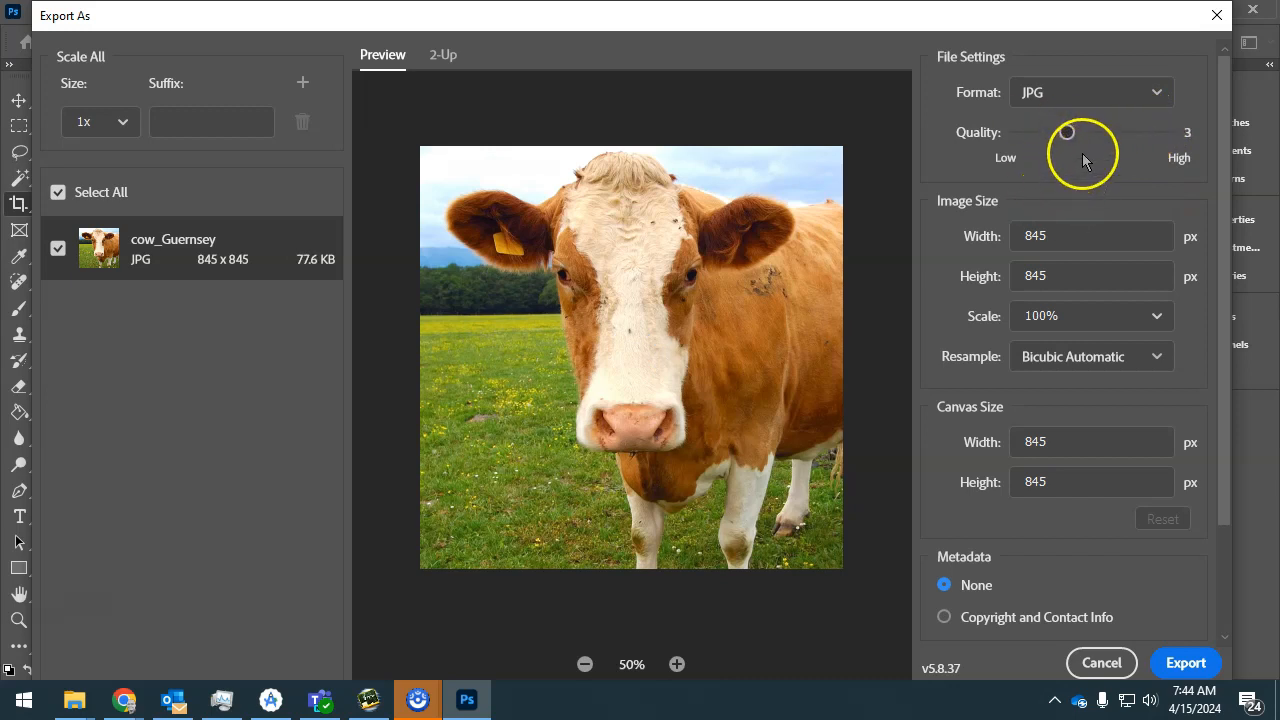
drag(1067, 131, 1090, 133)
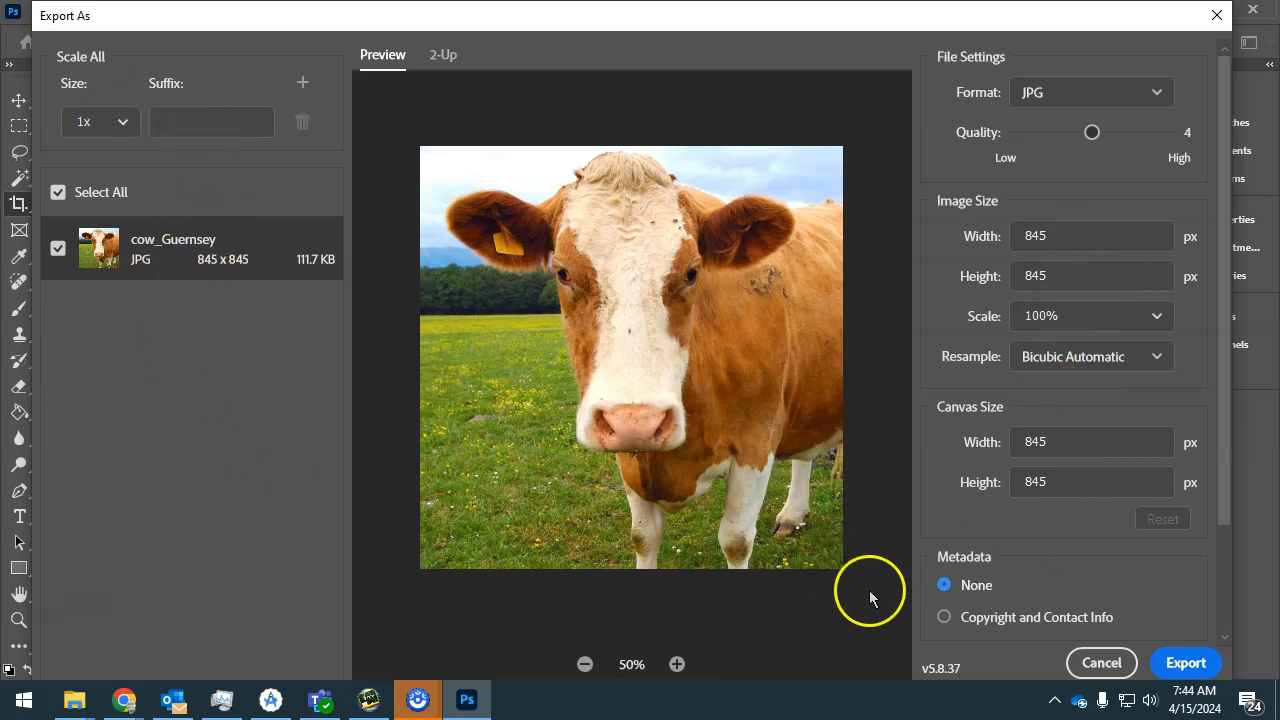
click(677, 664)
click(677, 664)
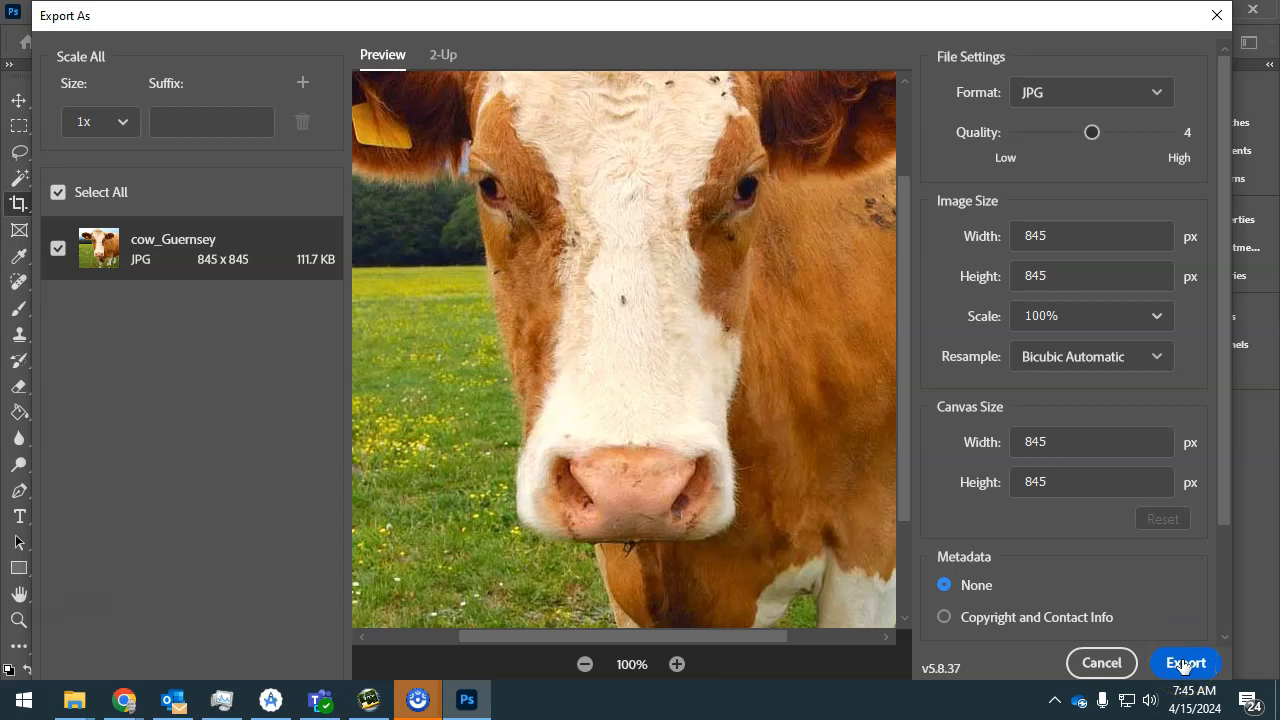
Export the JPG as cow_Guernsey_ into the 240401 App Inventor Project Folder.
click(1184, 663)
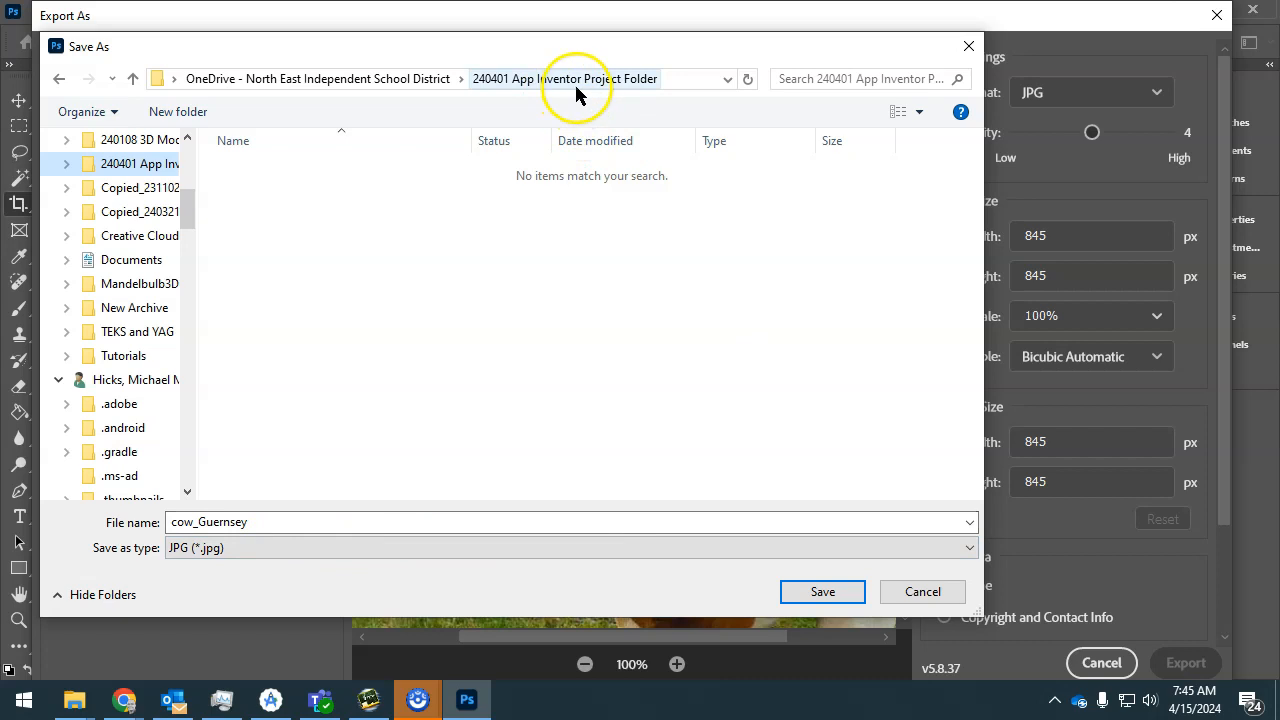
click(219, 530)
click(252, 522)
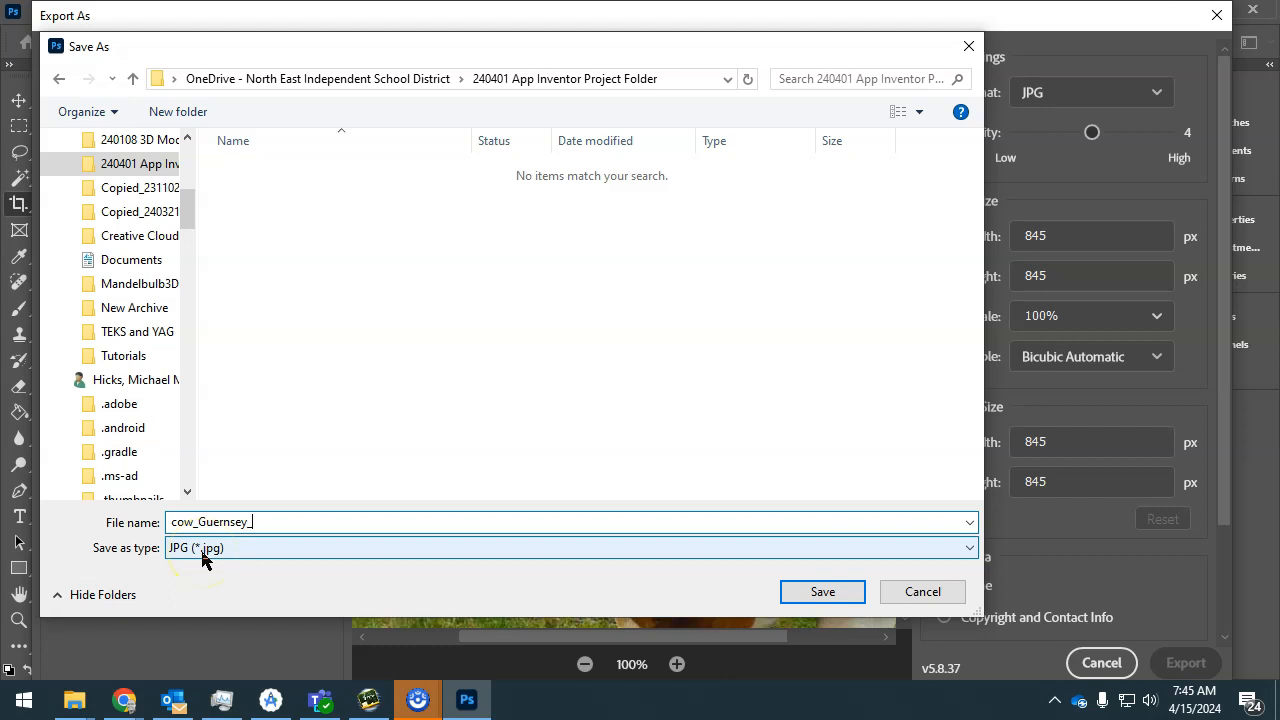
click(826, 592)
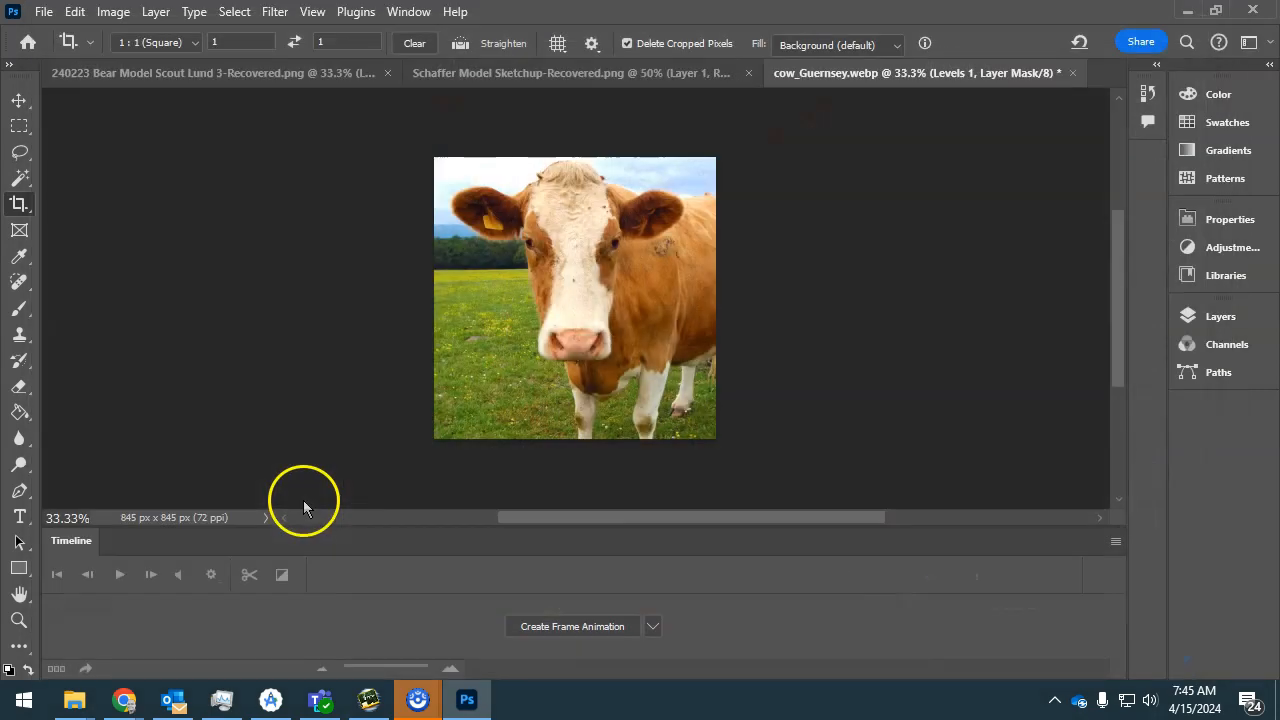